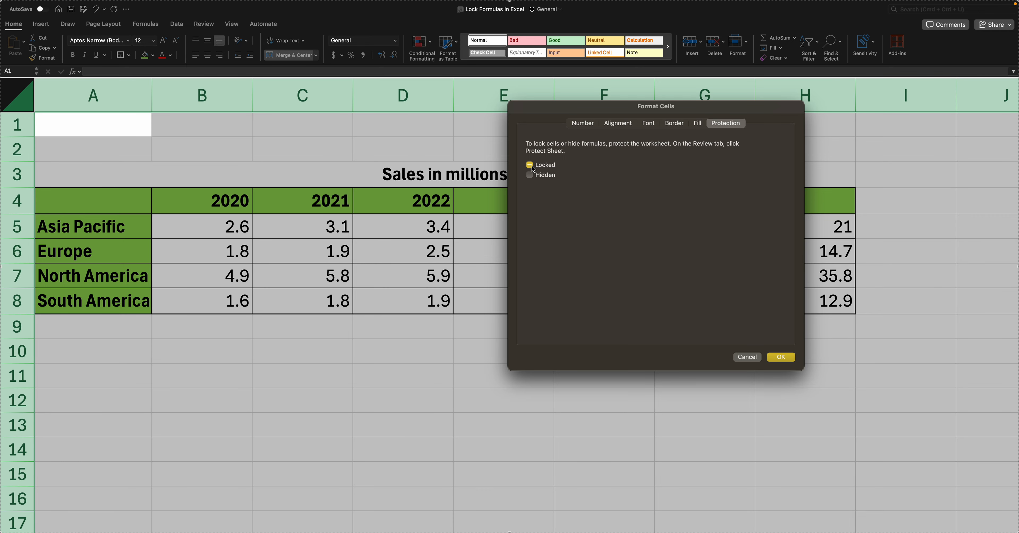
Step: Clear the Locked protection option for every cell on the sheet, then deselect
{"action": "left_click", "coordinate": [530, 166]}
{"action": "left_click", "coordinate": [530, 165]}
{"action": "left_click", "coordinate": [784, 358]}
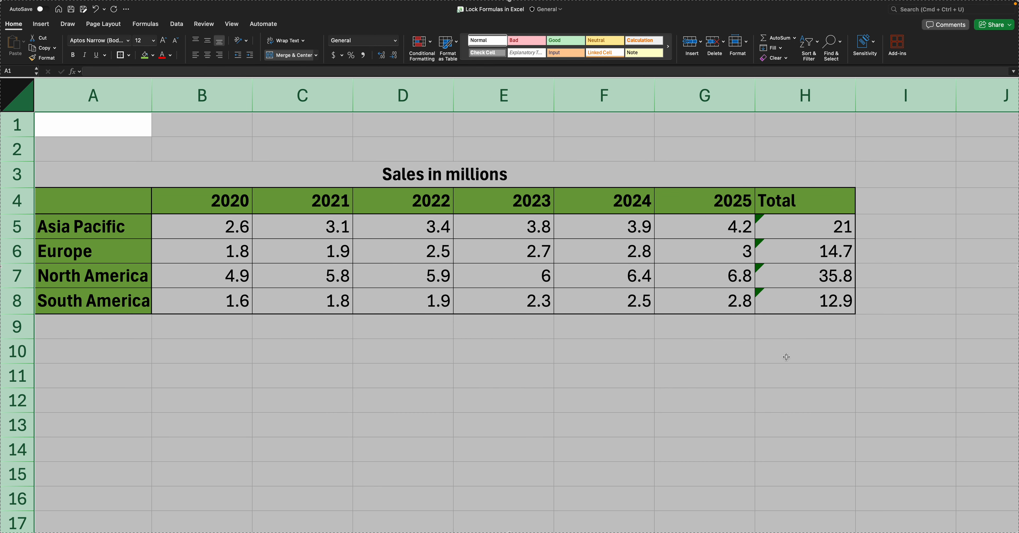
{"action": "left_click", "coordinate": [665, 342]}
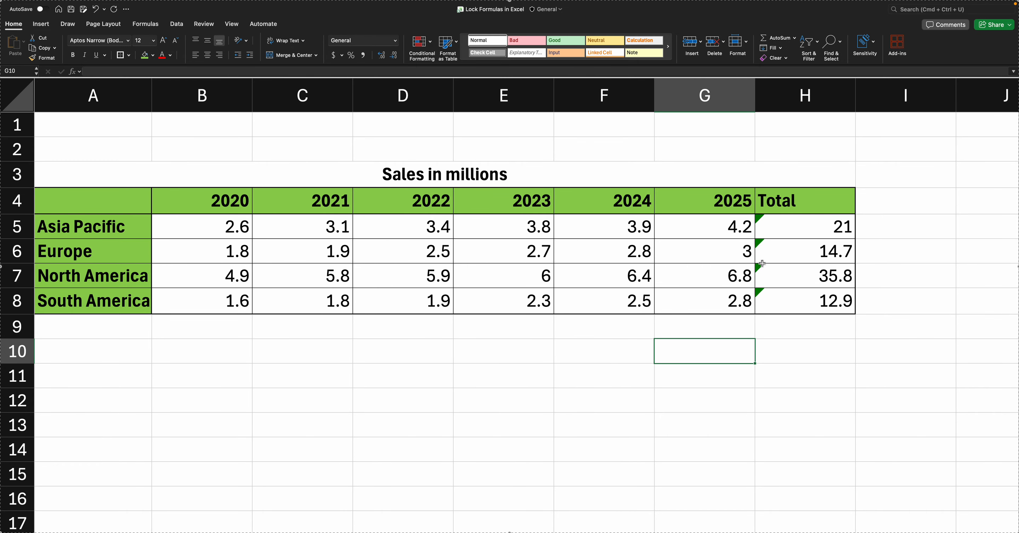
{"action": "scroll", "coordinate": [761, 261], "scroll_direction": "right", "scroll_amount": 1}
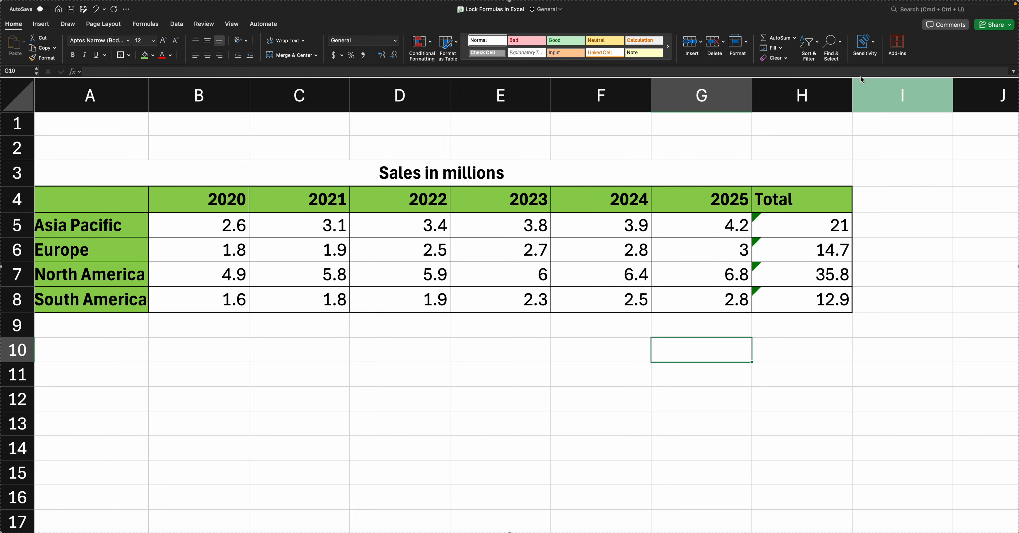
Step: Use Go To Special > Formulas to select the SUM totals in H5:H8
{"action": "left_click", "coordinate": [832, 44]}
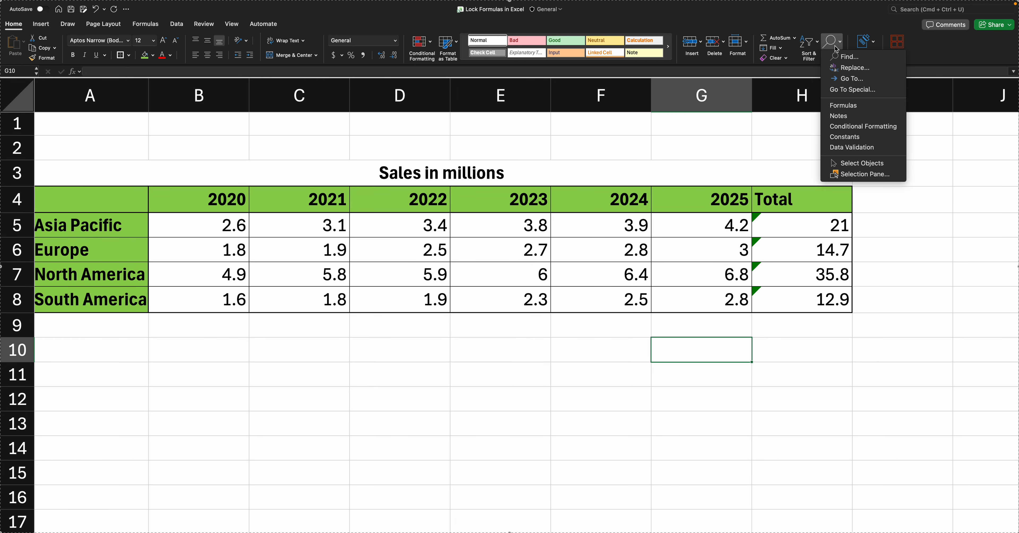
{"action": "left_click", "coordinate": [852, 91]}
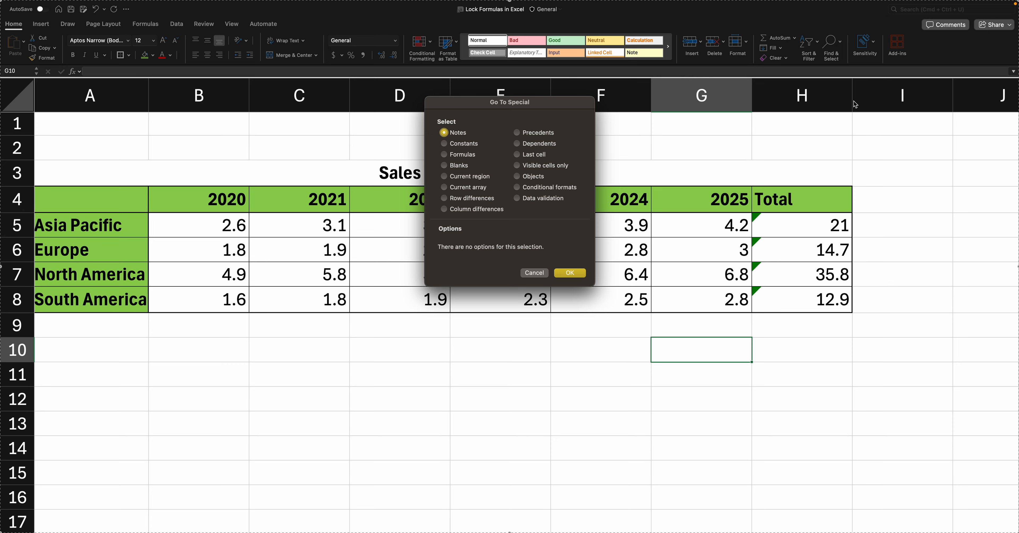
{"action": "left_click", "coordinate": [445, 155]}
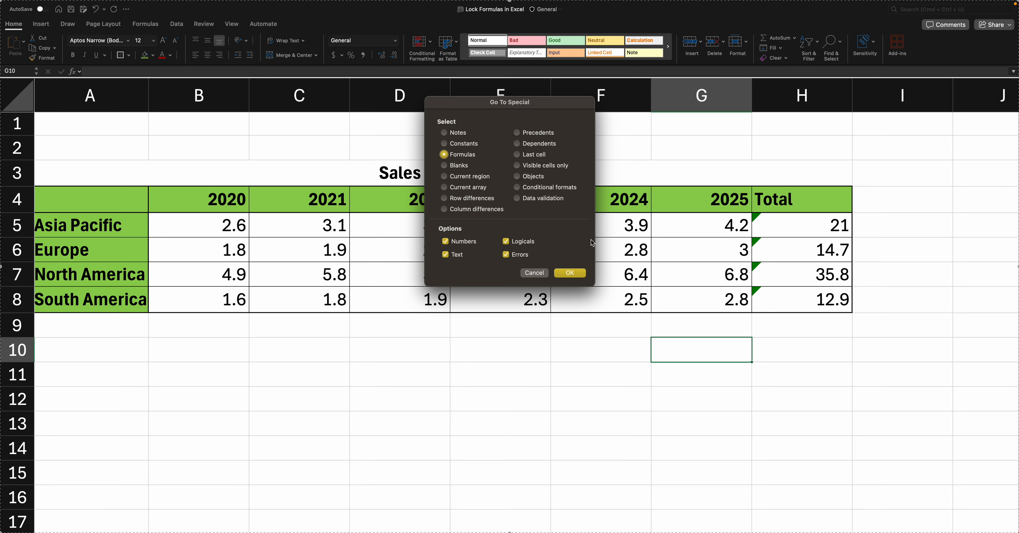
{"action": "left_click", "coordinate": [570, 273]}
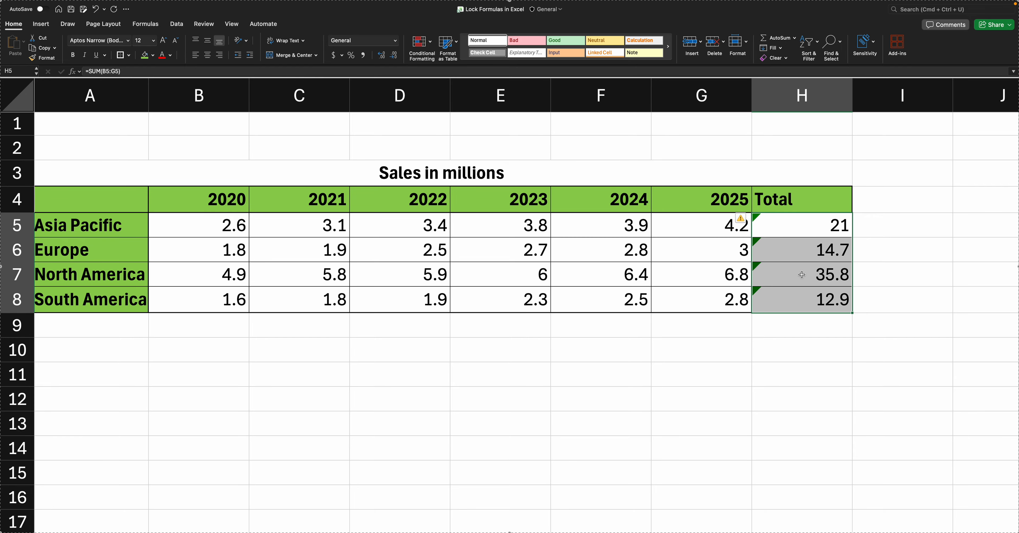
Step: Tick Locked under Format Cells > Protection for the selected totals H5:H8
{"action": "scroll", "coordinate": [795, 276], "scroll_direction": "right", "scroll_amount": 1}
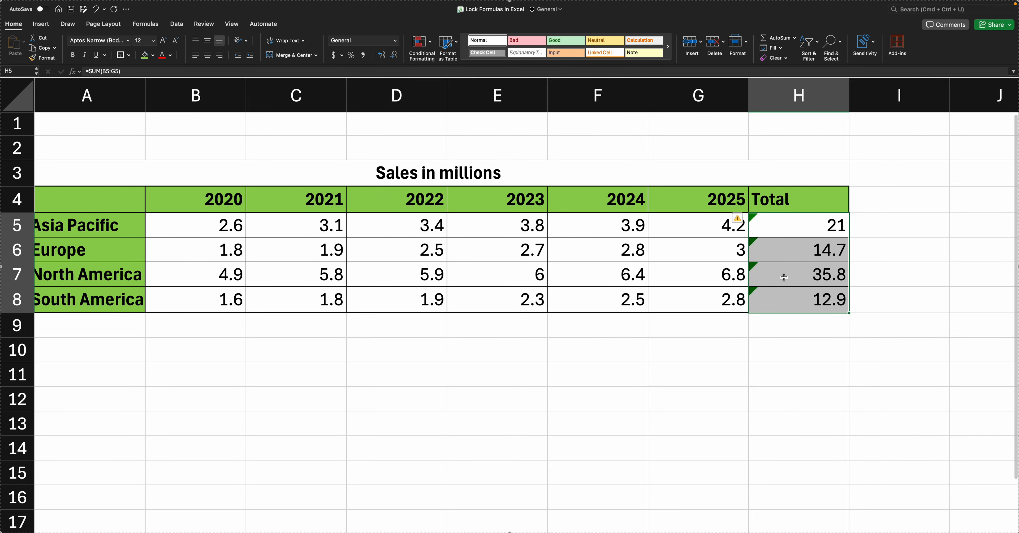
{"action": "right_click", "coordinate": [785, 279]}
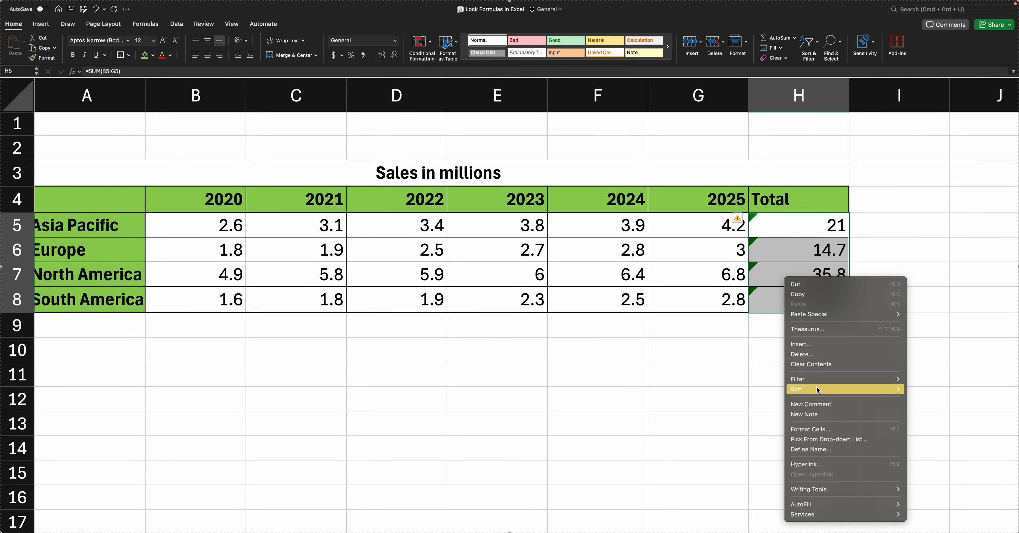
{"action": "left_click", "coordinate": [805, 429]}
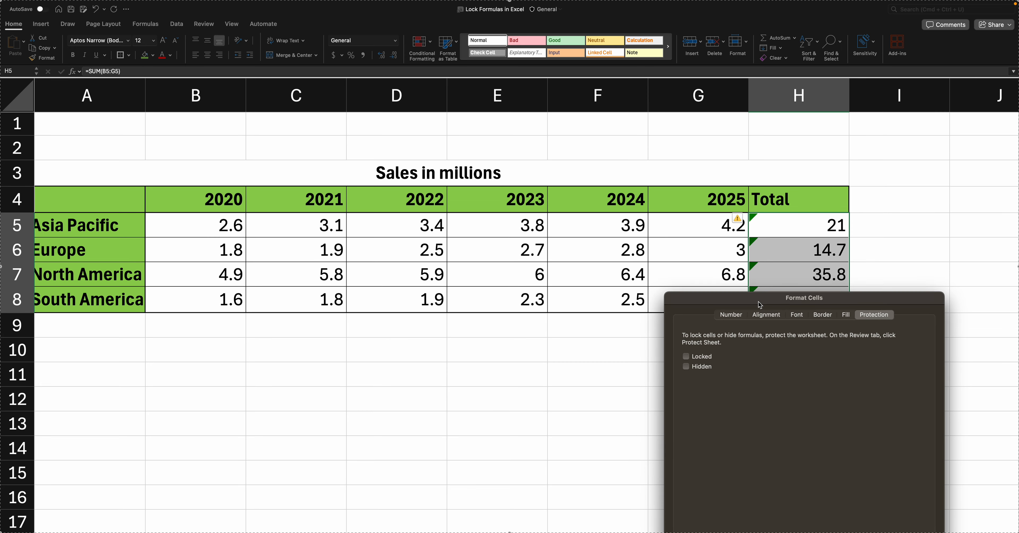
{"action": "left_click_drag", "start_coordinate": [764, 304], "coordinate": [723, 203]}
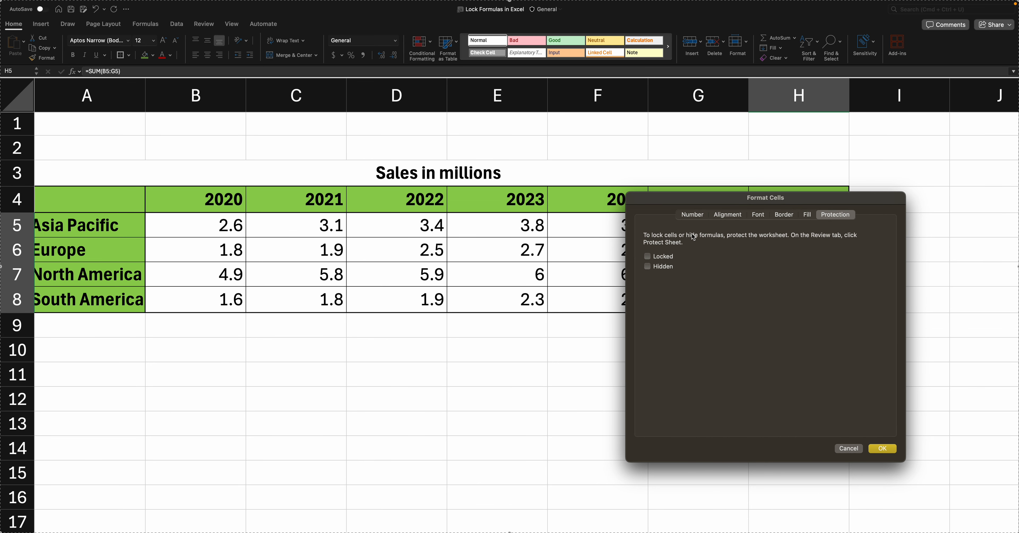
{"action": "left_click", "coordinate": [649, 258]}
{"action": "left_click", "coordinate": [883, 449]}
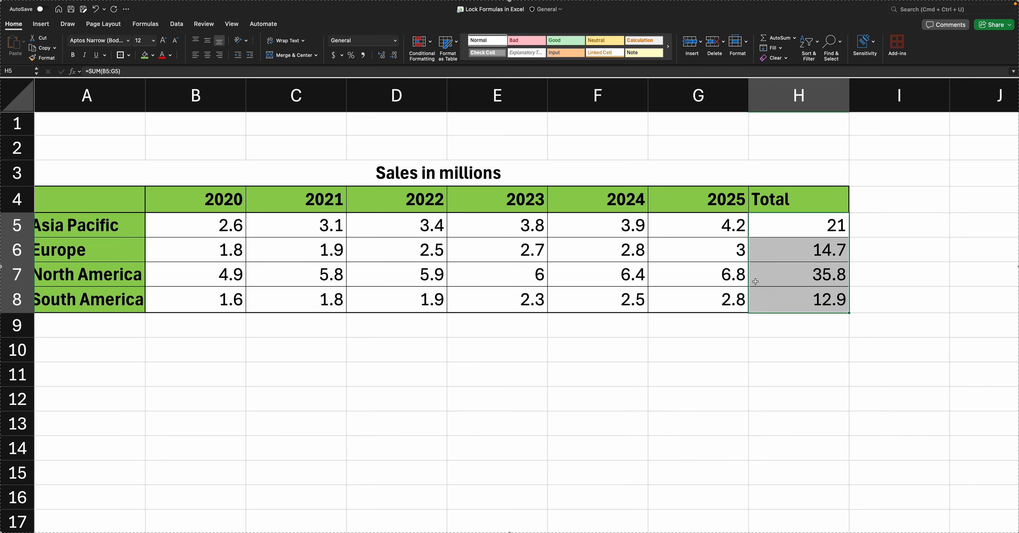
{"action": "left_click", "coordinate": [791, 279]}
{"action": "type", "text": "as"}
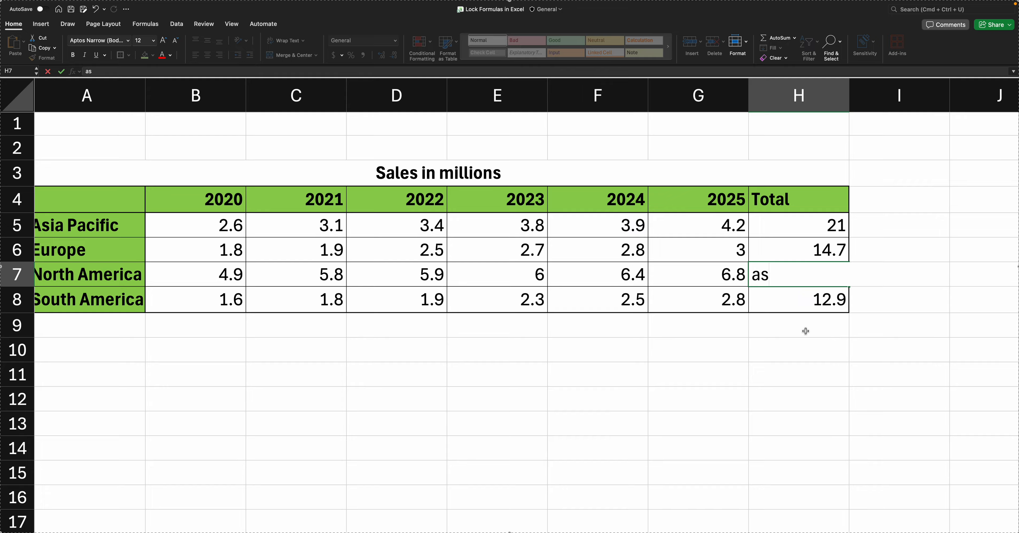
{"action": "key", "text": "Escape"}
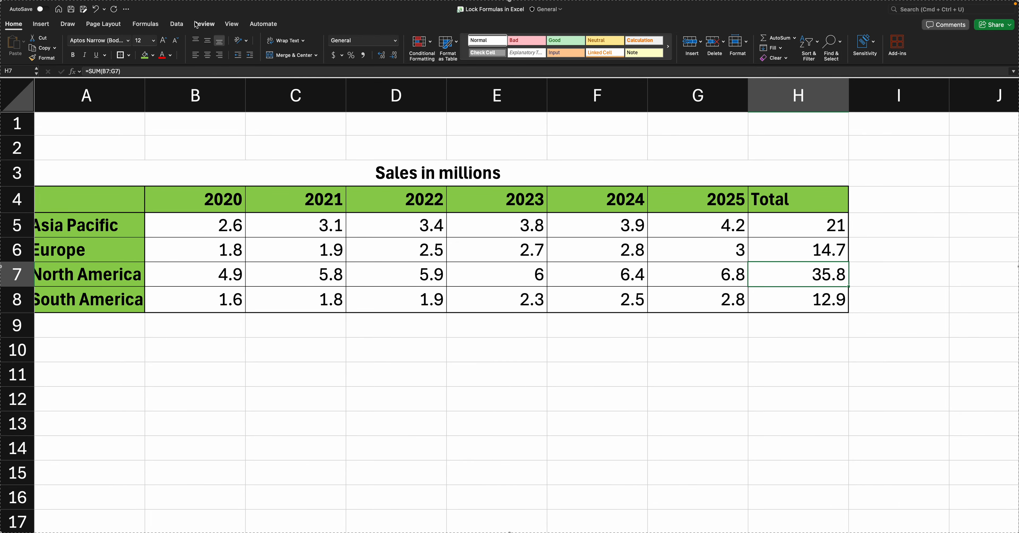
Step: Start Protect Sheet from the Review tab and type a sheet password
{"action": "left_click", "coordinate": [203, 24]}
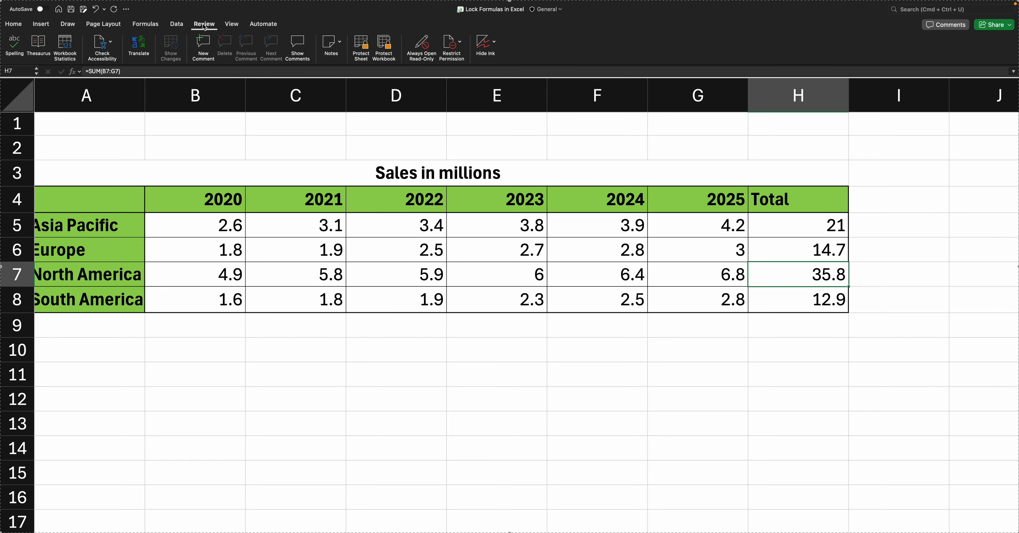
{"action": "left_click", "coordinate": [366, 51]}
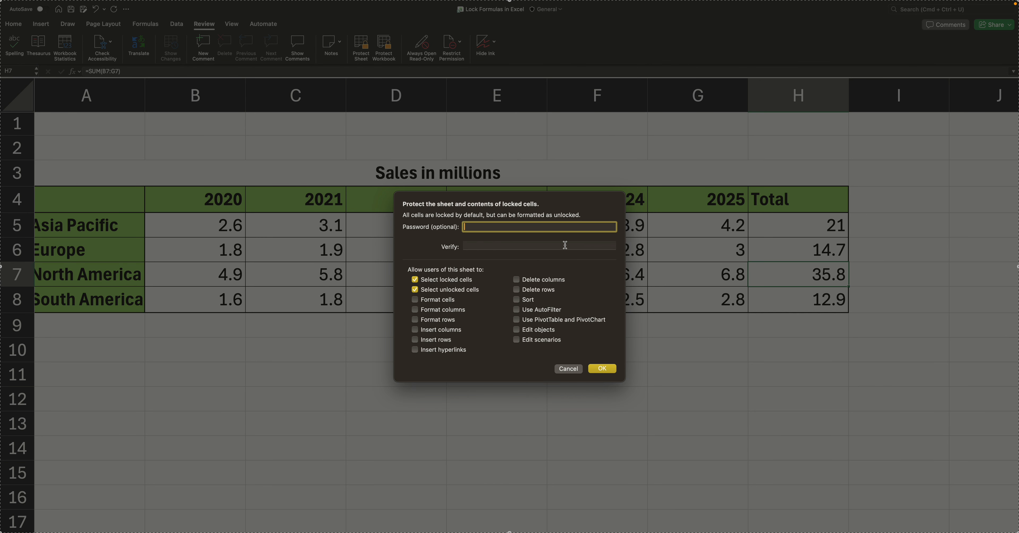
{"action": "type", "text": "12"}
{"action": "key", "text": "BackSpace"}
{"action": "key", "text": "BackSpace"}
{"action": "type", "text": "123456789"}
{"action": "key", "text": "BackSpace"}
{"action": "key", "text": "BackSpace"}
{"action": "key", "text": "BackSpace"}
{"action": "key", "text": "BackSpace"}
{"action": "key", "text": "BackSpace"}
{"action": "key", "text": "BackSpace"}
{"action": "key", "text": "BackSpace"}
{"action": "key", "text": "BackSpace"}
{"action": "type", "text": "123456789"}
Step: Replace it with the final password, confirm it, and apply the protection
{"action": "left_click_drag", "start_coordinate": [522, 224], "coordinate": [409, 216]}
{"action": "type", "text": "12345678910"}
{"action": "key", "text": "Tab"}
{"action": "type", "text": "12345678910"}
{"action": "key", "text": "Return"}
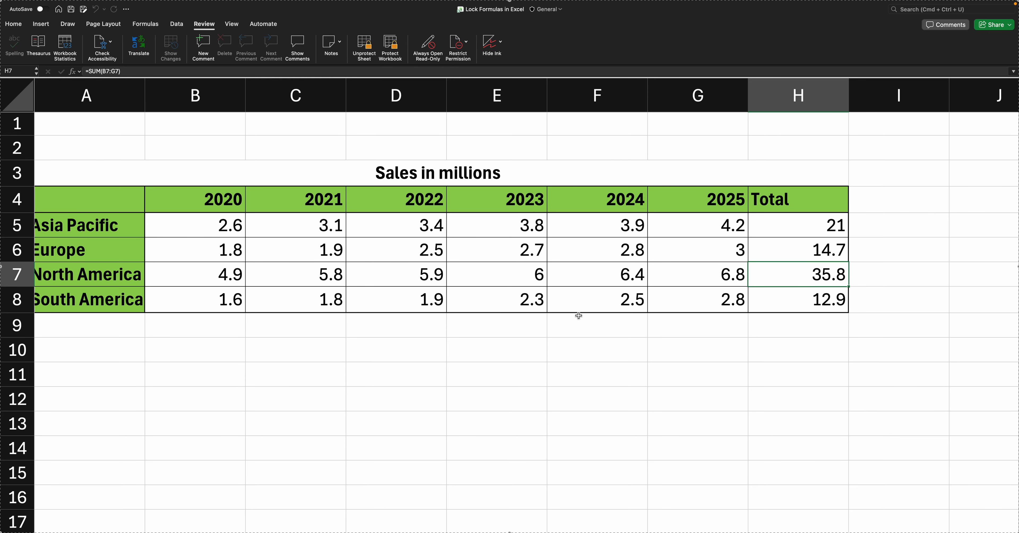
{"action": "left_click", "coordinate": [708, 365]}
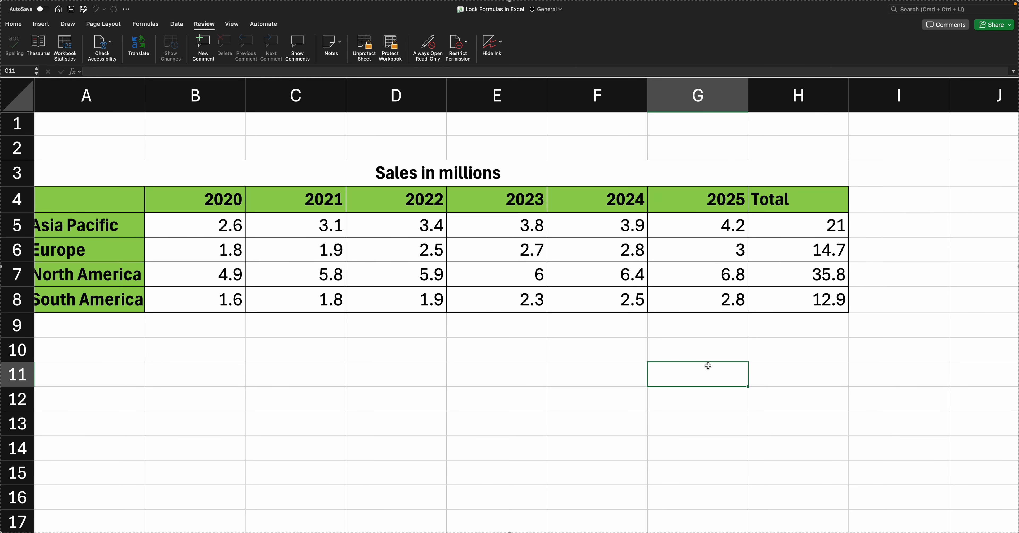
Step: After the locked H7 total refuses editing, set Europe's 2024 sales in F6 to 2.9
{"action": "double_click", "coordinate": [787, 279]}
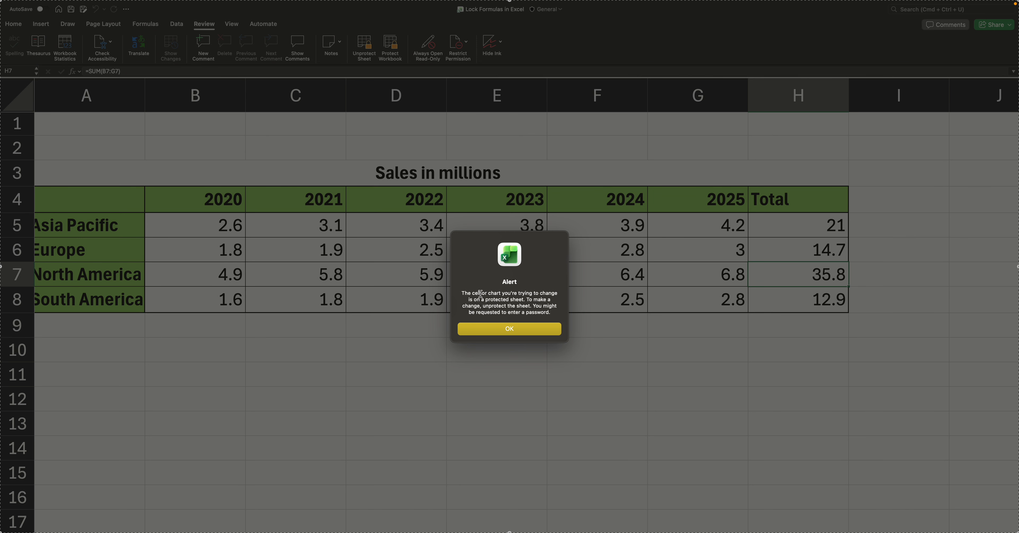
{"action": "left_click", "coordinate": [528, 330]}
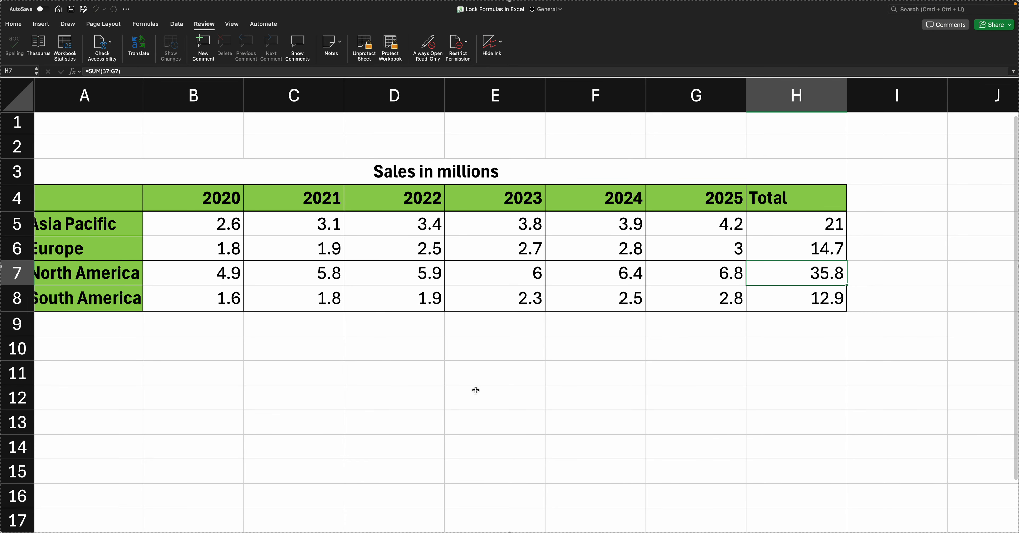
{"action": "scroll", "coordinate": [521, 305], "scroll_direction": "left", "scroll_amount": 1}
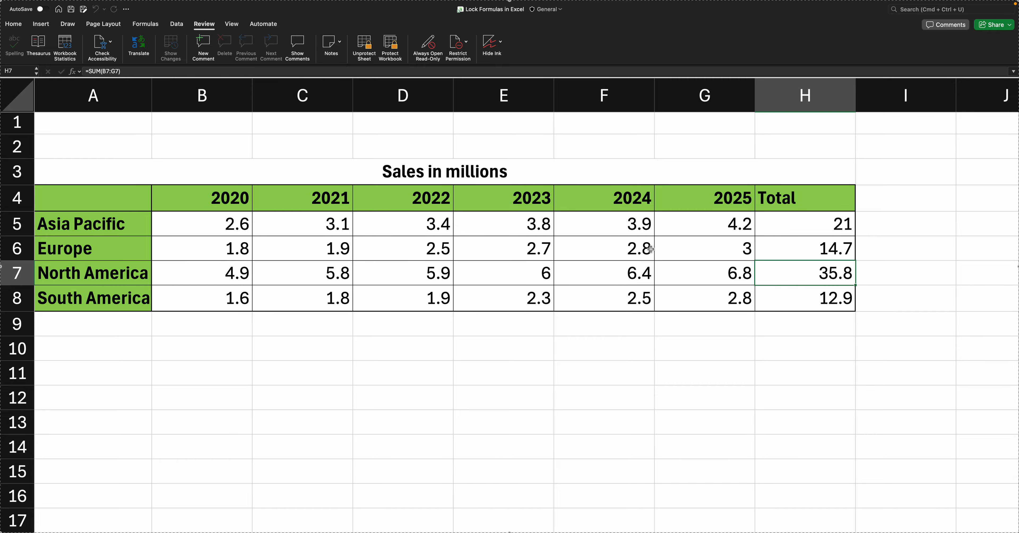
{"action": "left_click", "coordinate": [632, 249]}
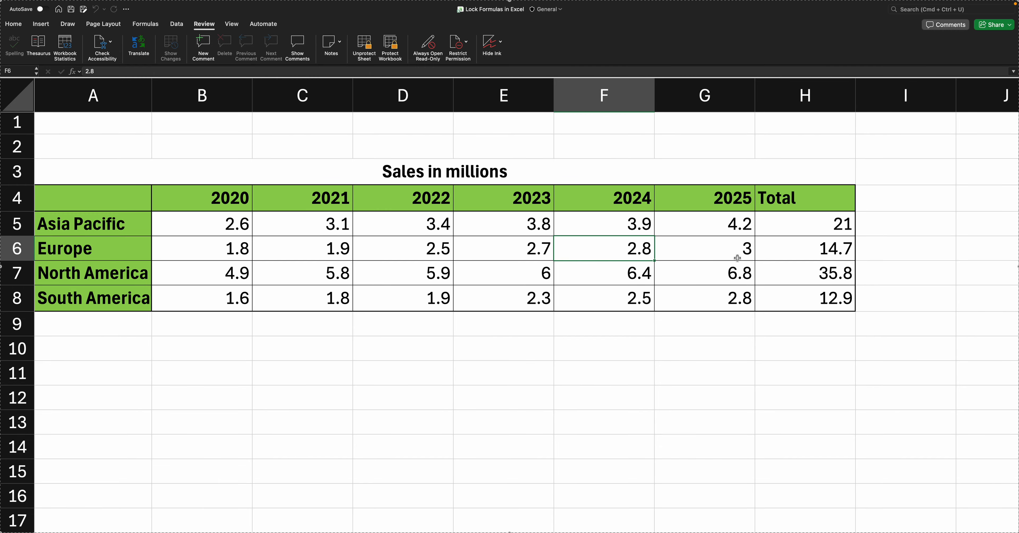
{"action": "type", "text": "2.9"}
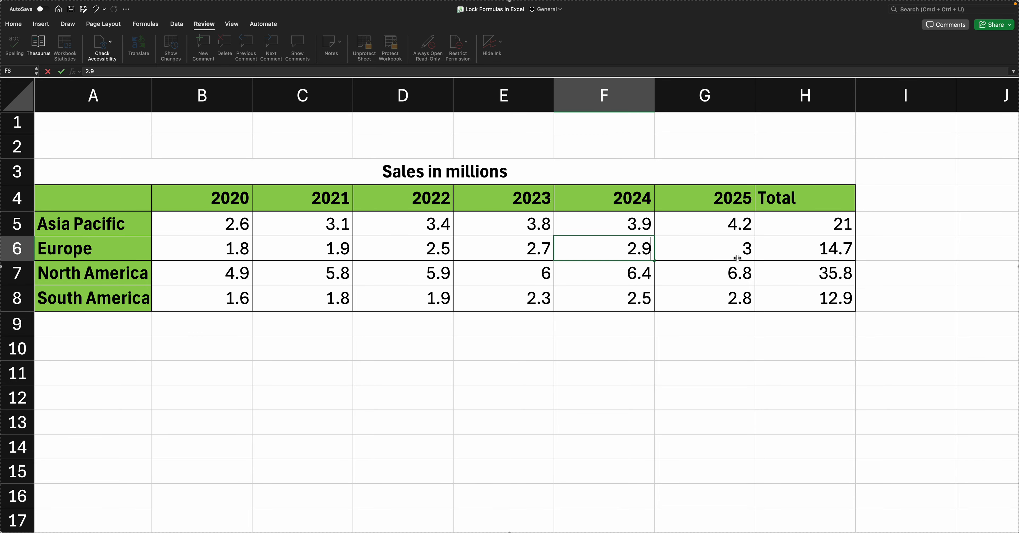
{"action": "key", "text": "Return"}
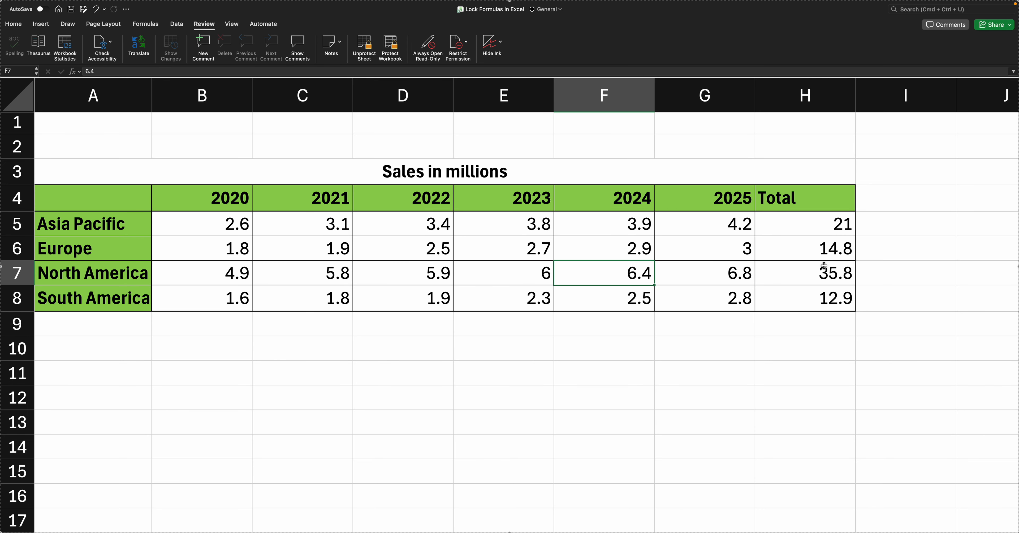
Step: Confirm the locked H5 total cannot be deleted, dismissing the warning
{"action": "left_click", "coordinate": [812, 229]}
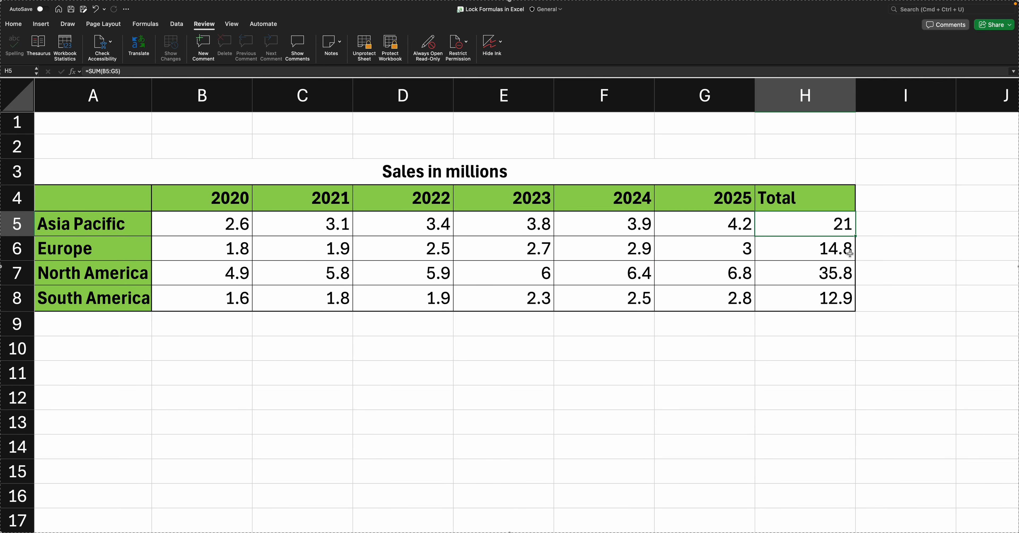
{"action": "key", "text": "Delete"}
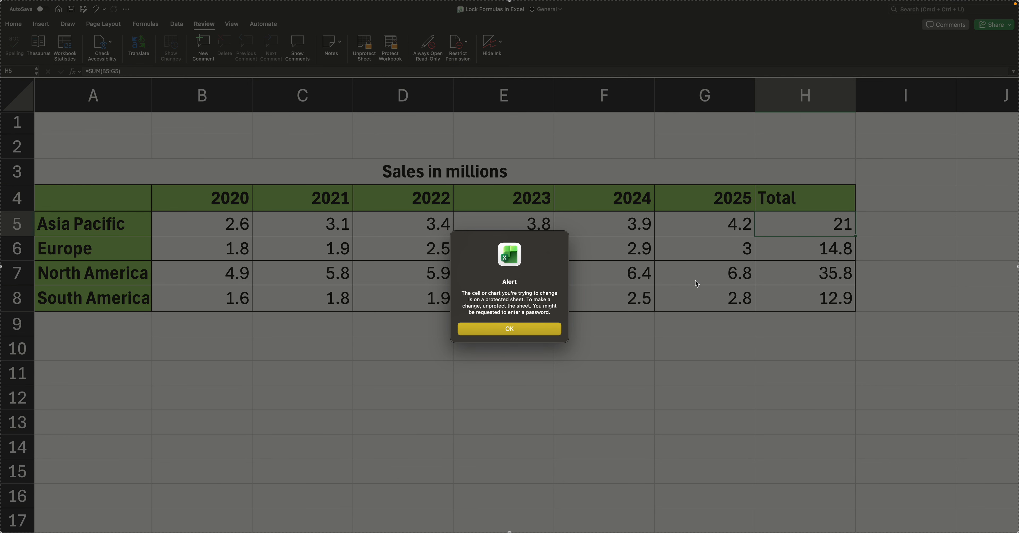
{"action": "left_click", "coordinate": [516, 332]}
{"action": "left_click", "coordinate": [835, 364]}
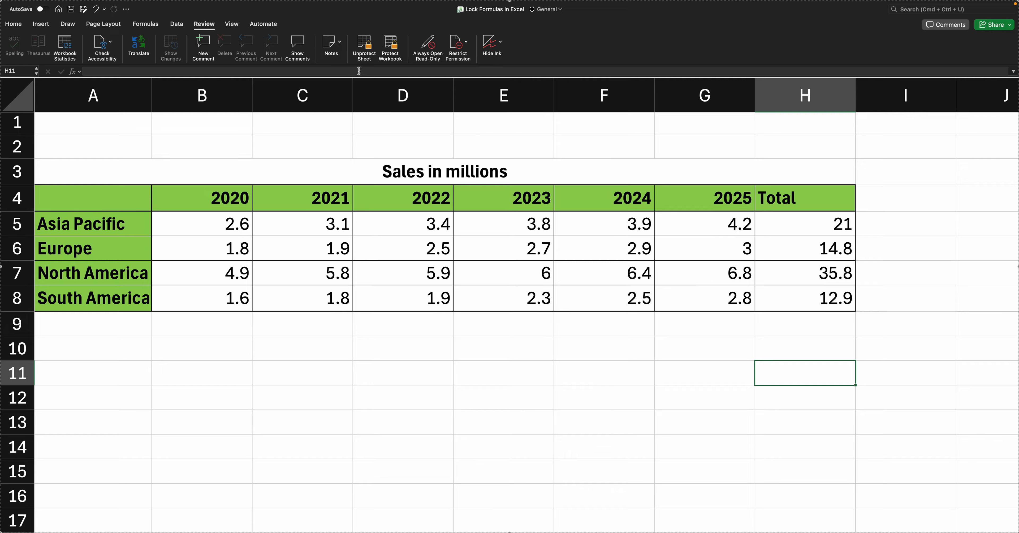
Step: Unprotect the sheet by entering the sheet password, then select the H7 total
{"action": "left_click", "coordinate": [364, 45]}
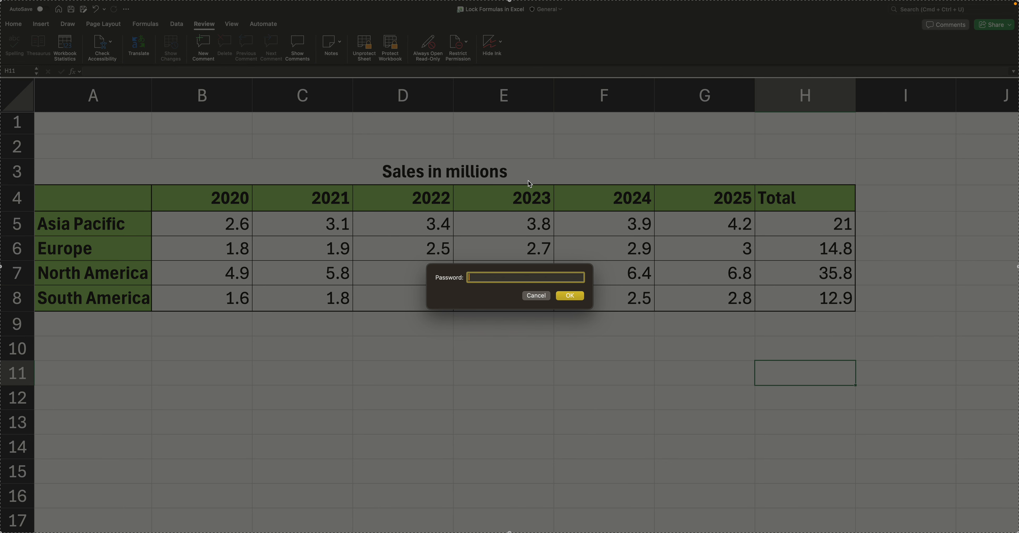
{"action": "type", "text": "123"}
{"action": "type", "text": "••••••••"}
{"action": "key", "text": "Return"}
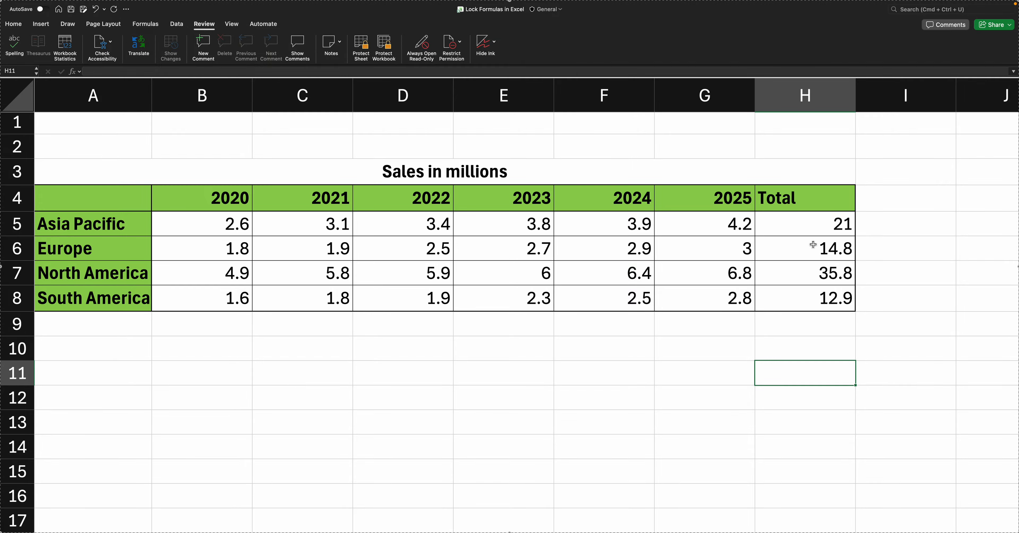
{"action": "left_click", "coordinate": [799, 265]}
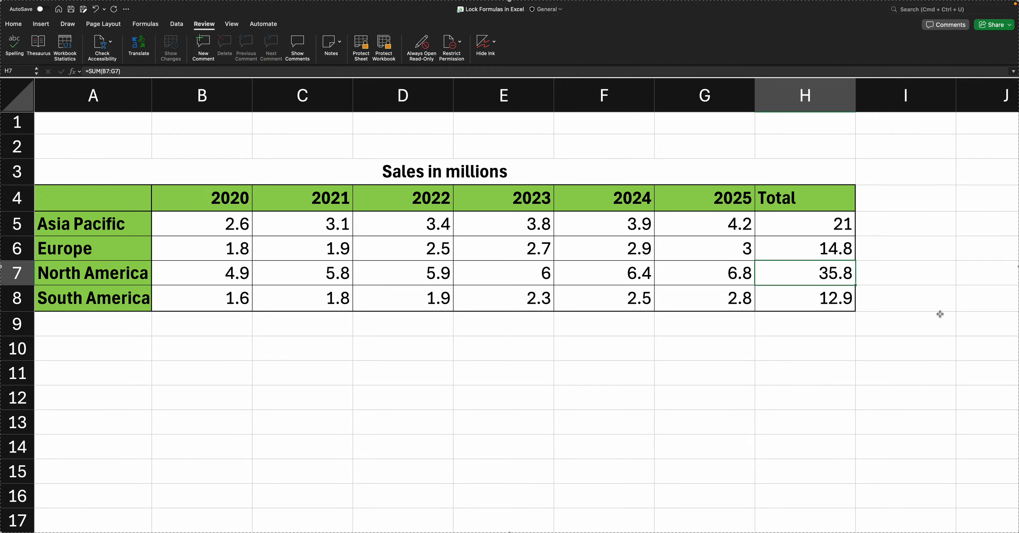
Step: Type a test value into H7 without warning and cancel it, keeping the 35.8 total
{"action": "type", "text": "121313"}
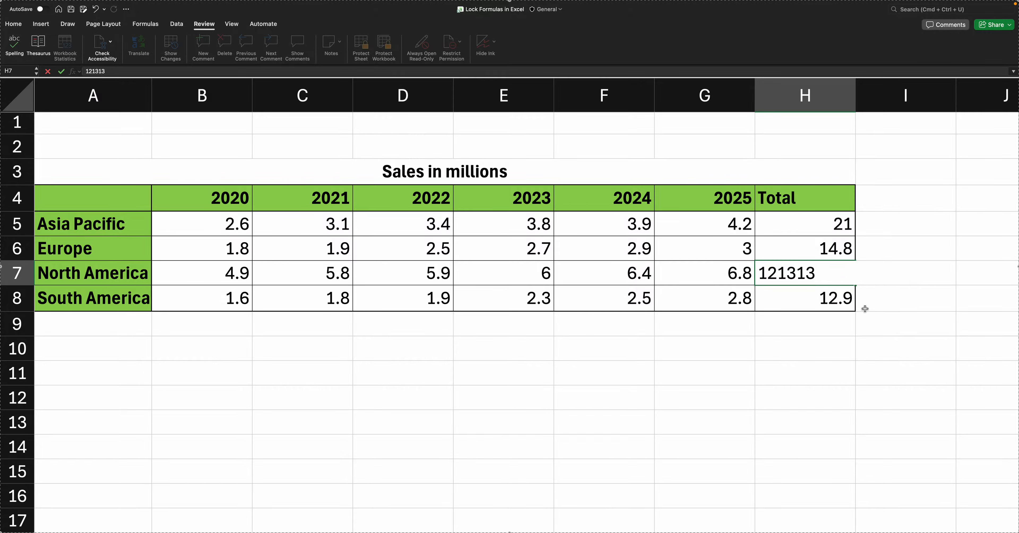
{"action": "key", "text": "Escape"}
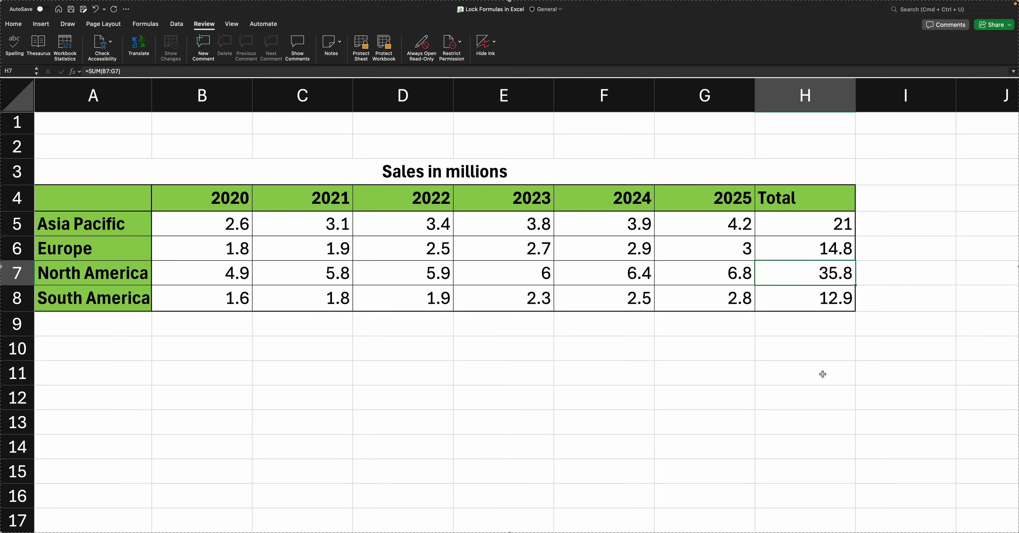
{"action": "left_click", "coordinate": [821, 372]}
{"action": "left_click", "coordinate": [41, 25]}
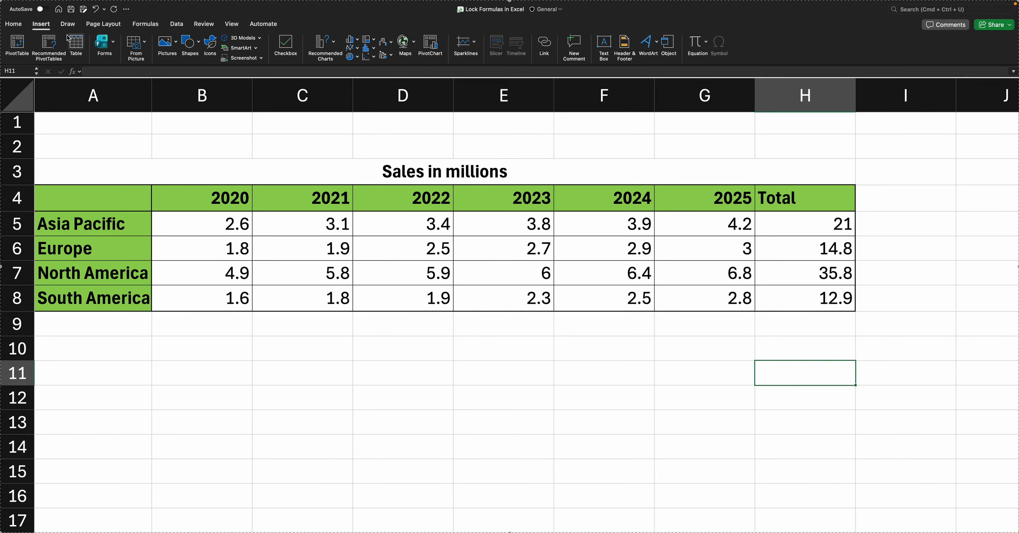